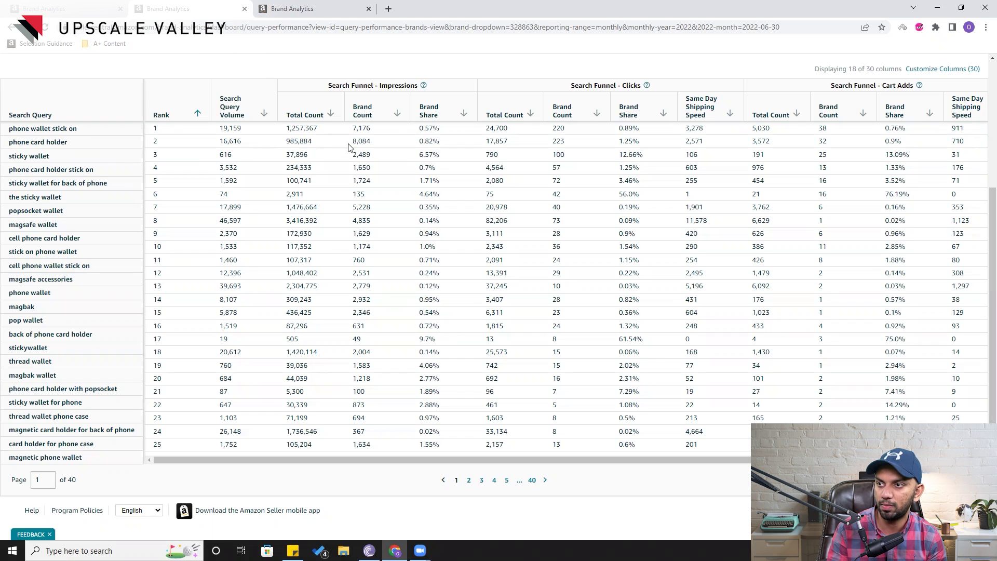
- Examine the impression and click counts and brand shares for the "phone card holder" search query
drag(353, 141, 438, 142)
click(418, 142)
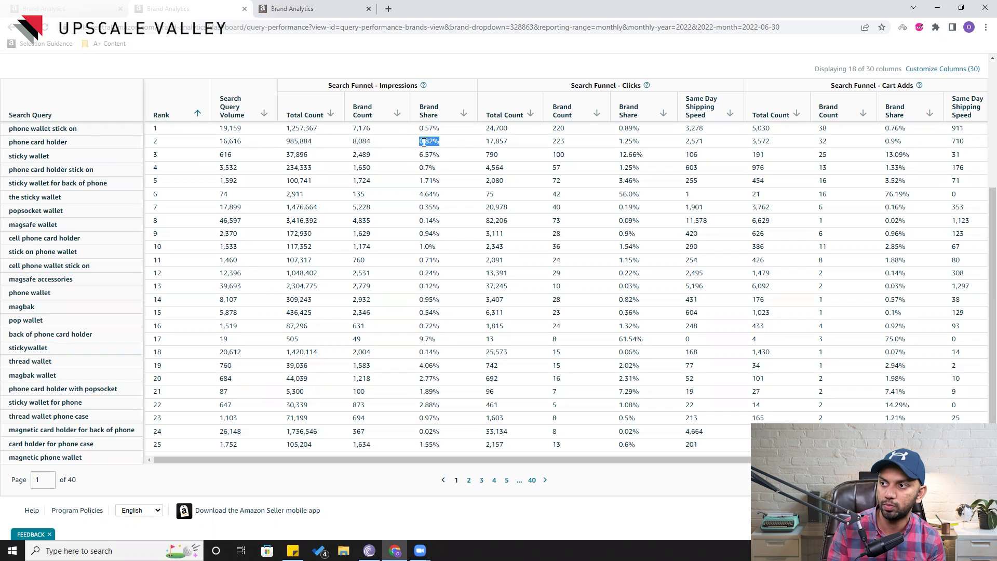
drag(485, 142, 569, 141)
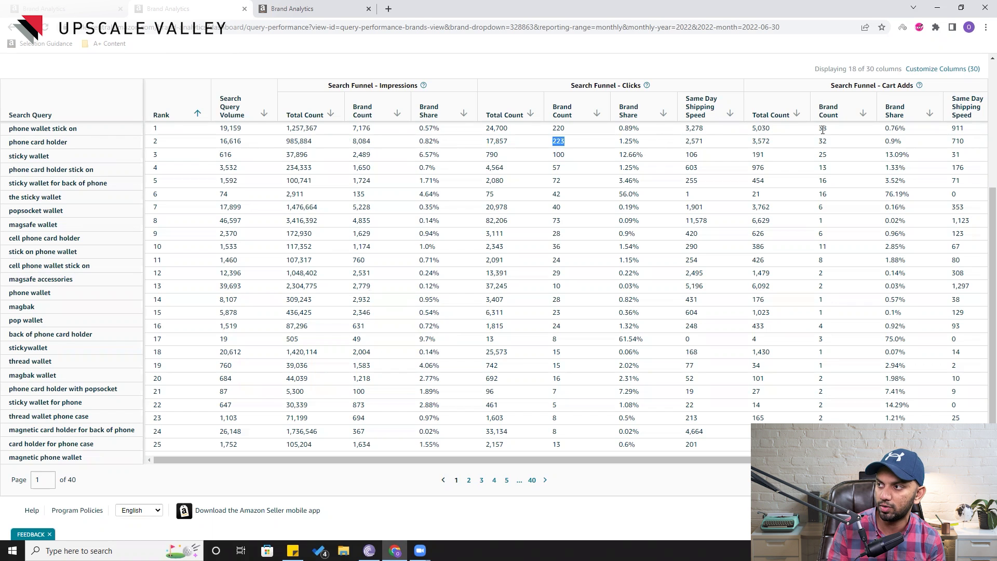
drag(725, 460, 801, 460)
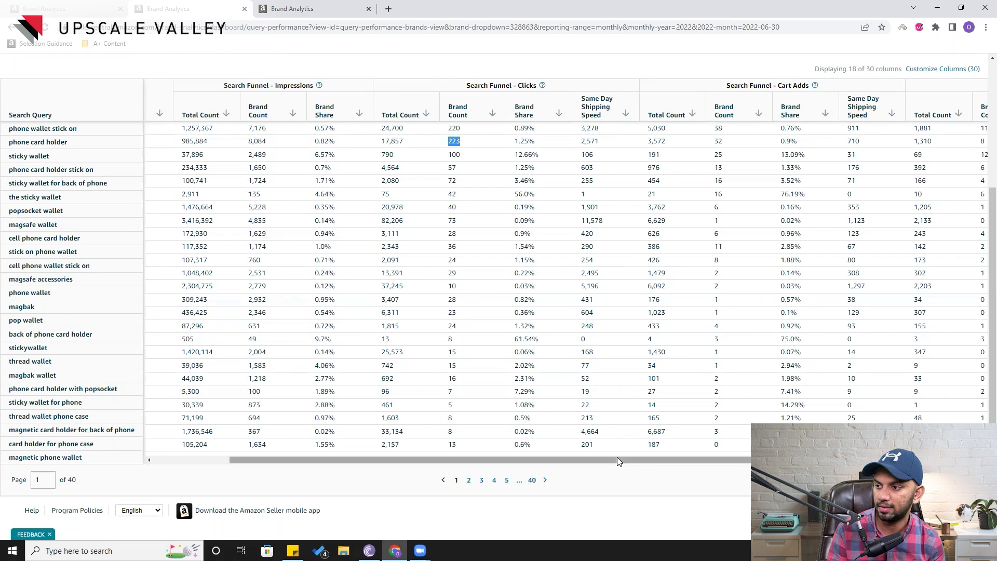
- Switch to Sticky Notes and write a "Phone Card Holder" heading with a line reading "Total Clicks - 17857"
click(292, 550)
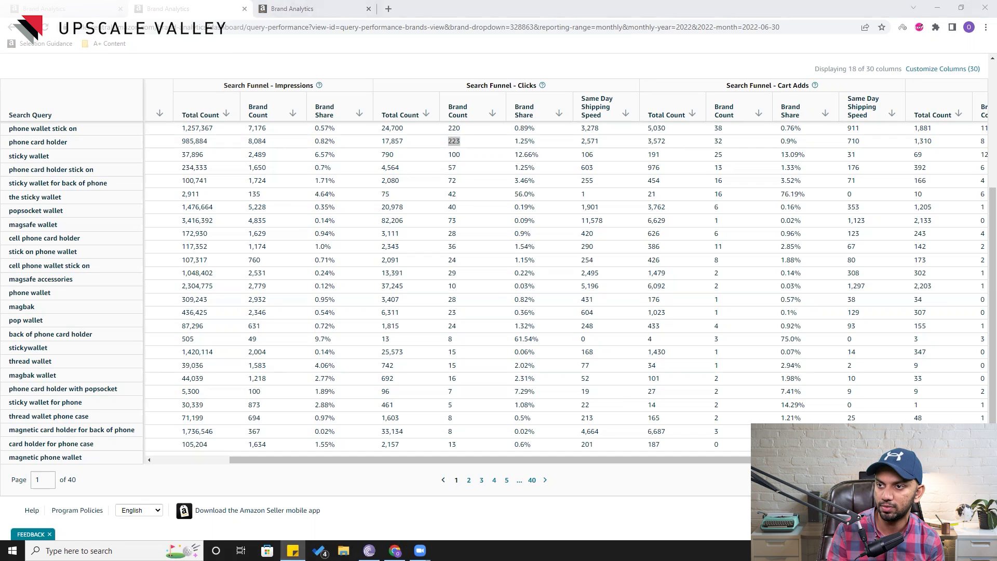
text(Phone Card Holder)
key(Return)
text(Total CLick s-)
key(BackSpace)
key(BackSpace)
key(BackSpace)
key(BackSpace)
key(BackSpace)
key(BackSpace)
text(lick)
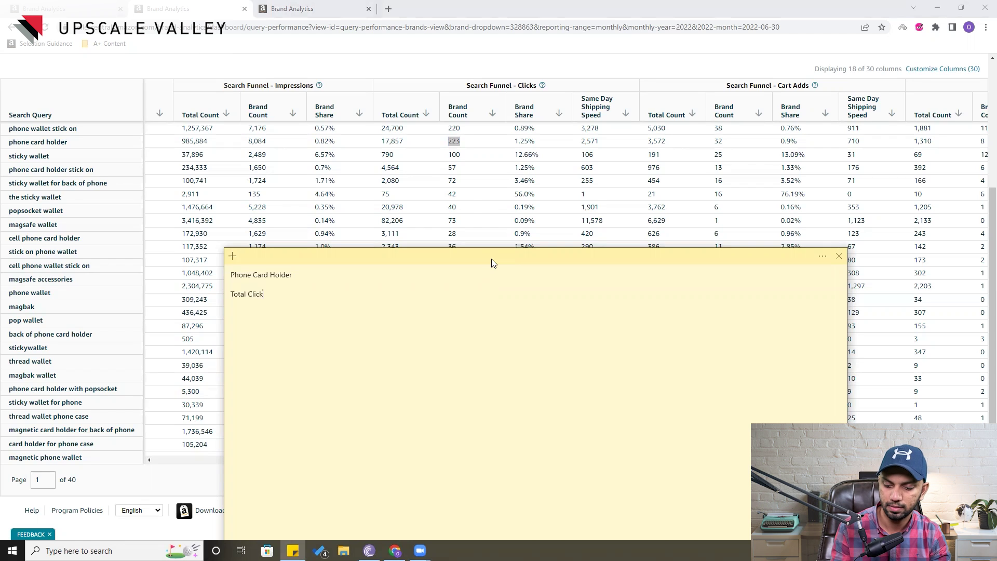
text(s - 178)
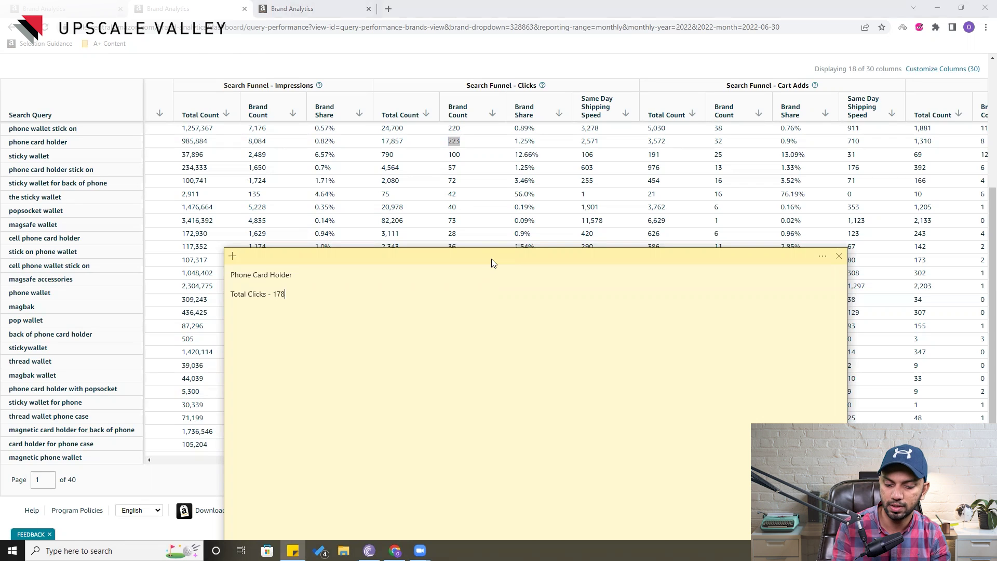
text(57 0 )
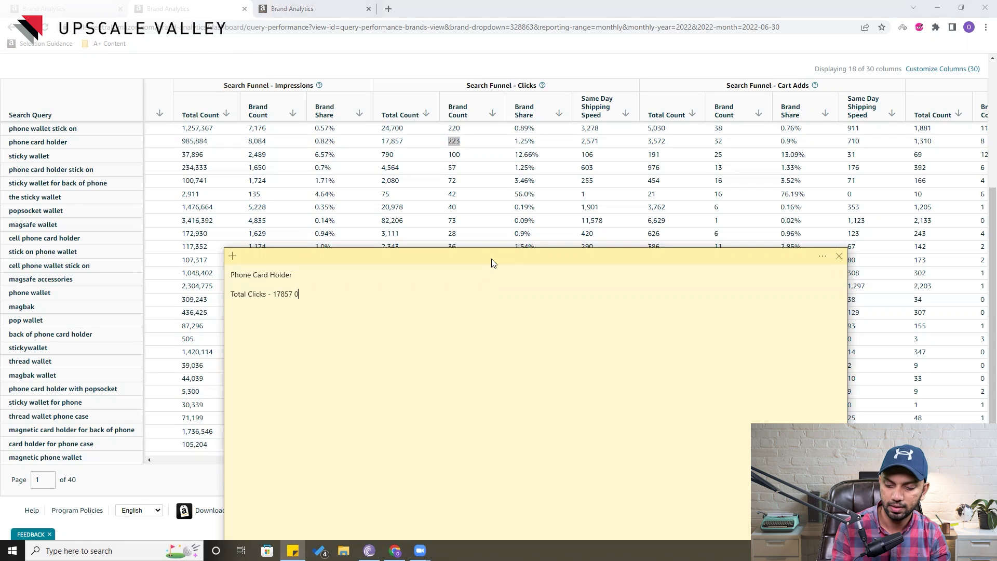
key(BackSpace)
key(BackSpace)
- Append "Brand Click - 223" to the total clicks line of the note
text(- Brand )
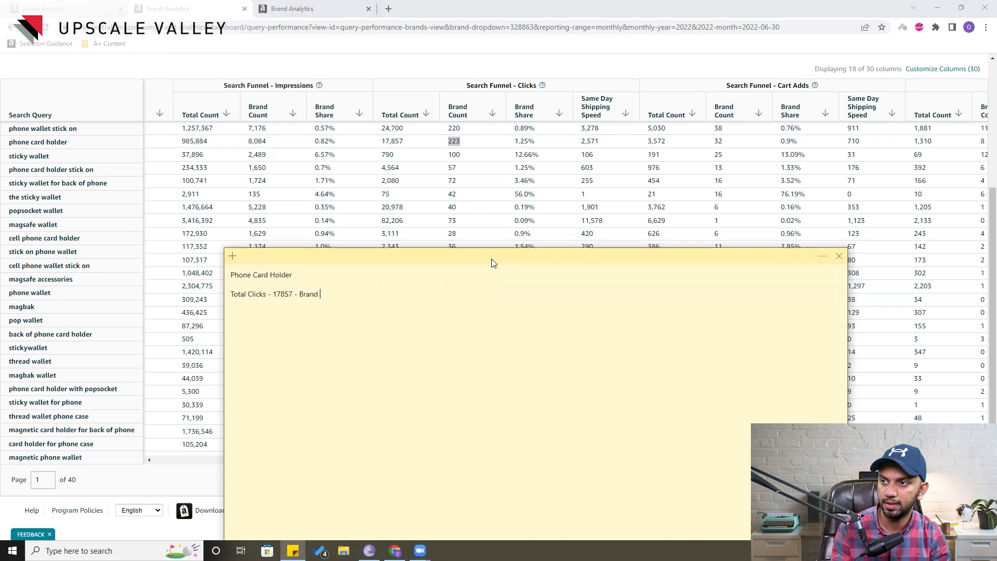
text(Cli)
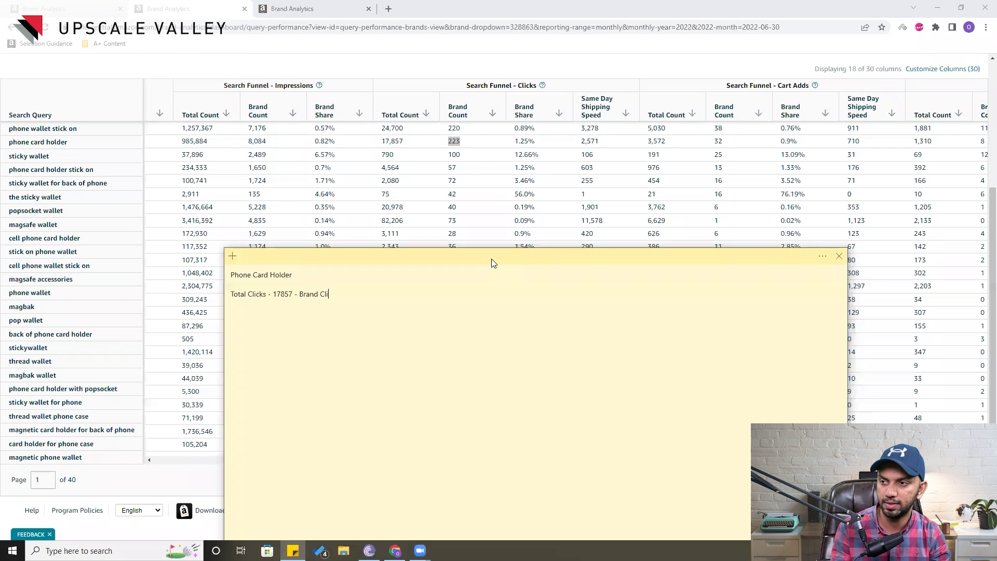
text(ks)
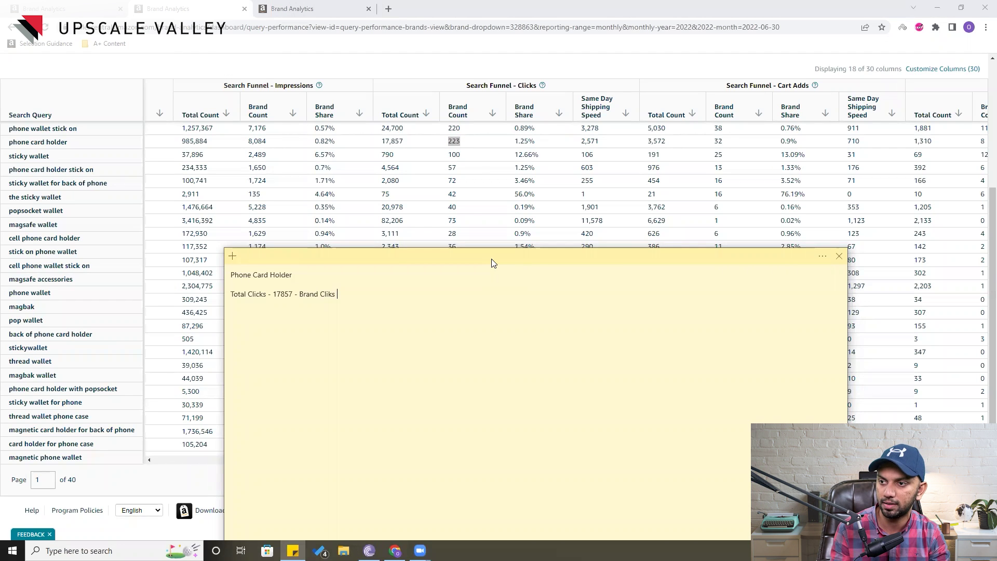
key(BackSpace)
key(BackSpace)
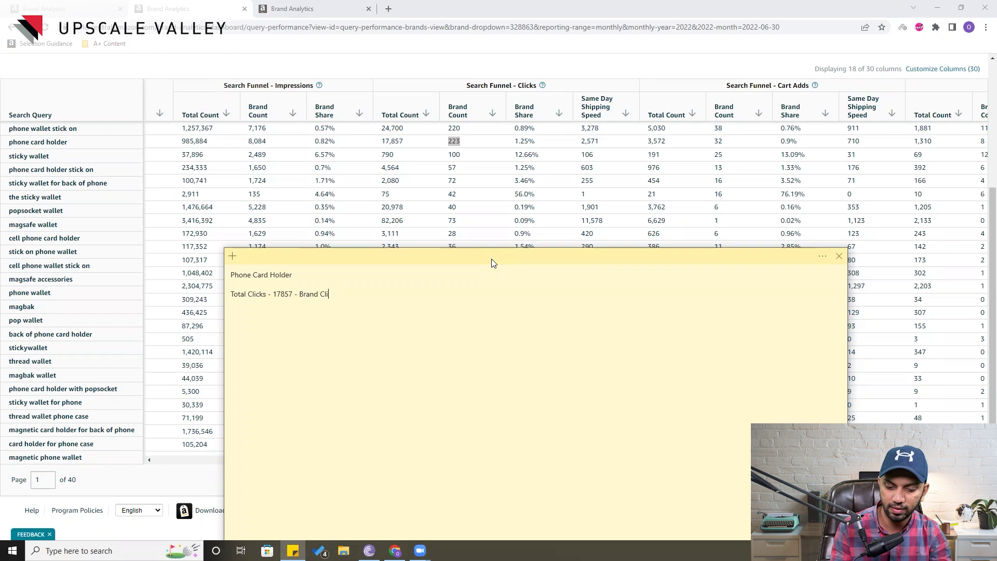
text(ck)
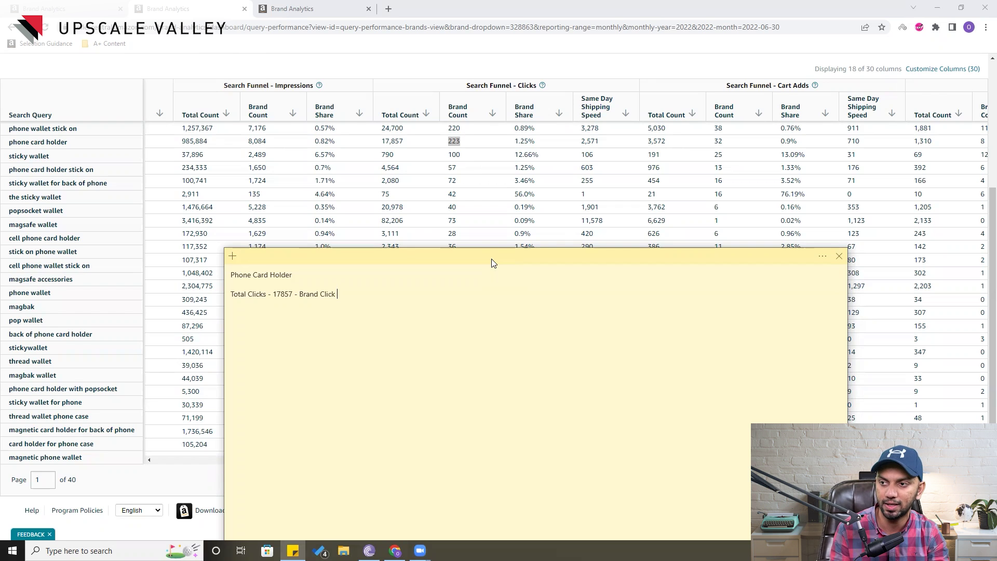
text( - 223 )
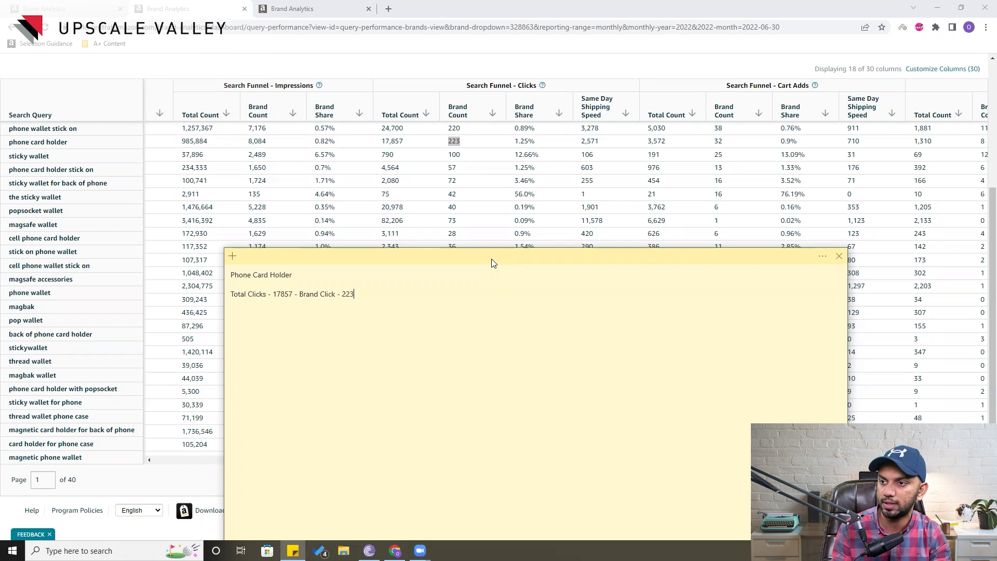
- Add the line "Total Purchases - 1310 - brand Purchase - 8" to the note, taking both counts from the phone card holder row
text(To)
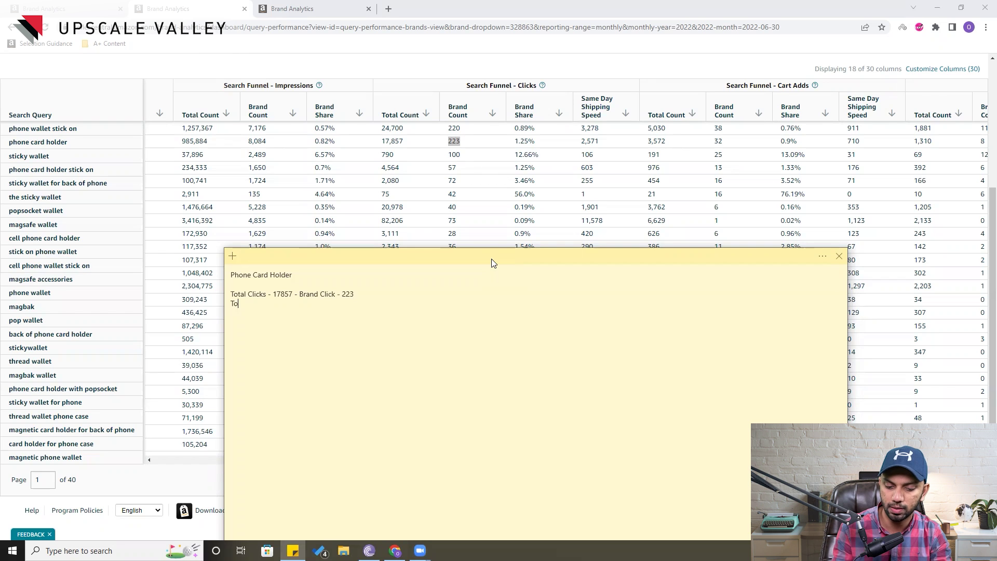
text(tal Purchases -)
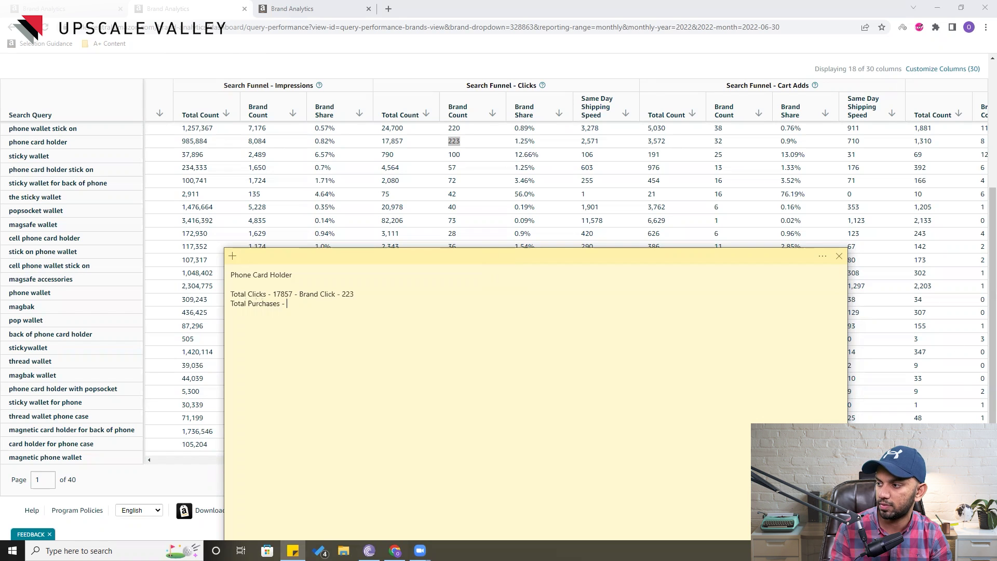
click(883, 150)
scroll(827, 151, right, 5)
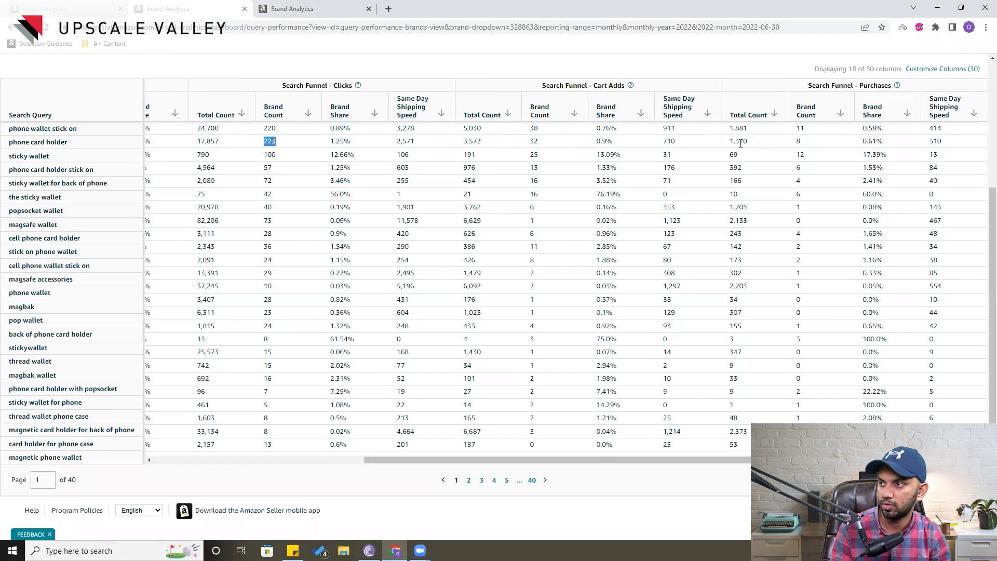
drag(728, 144, 763, 145)
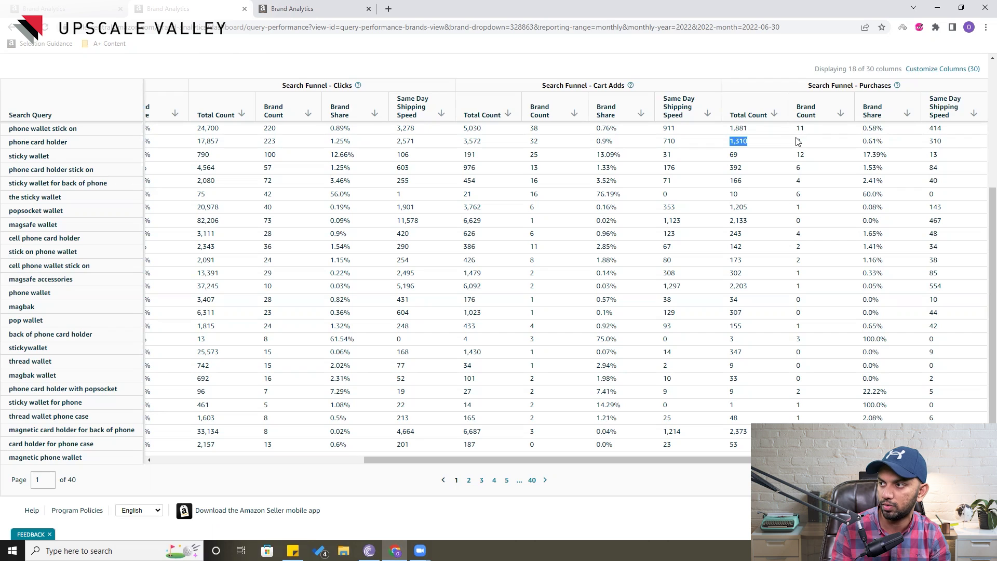
drag(794, 142, 802, 144)
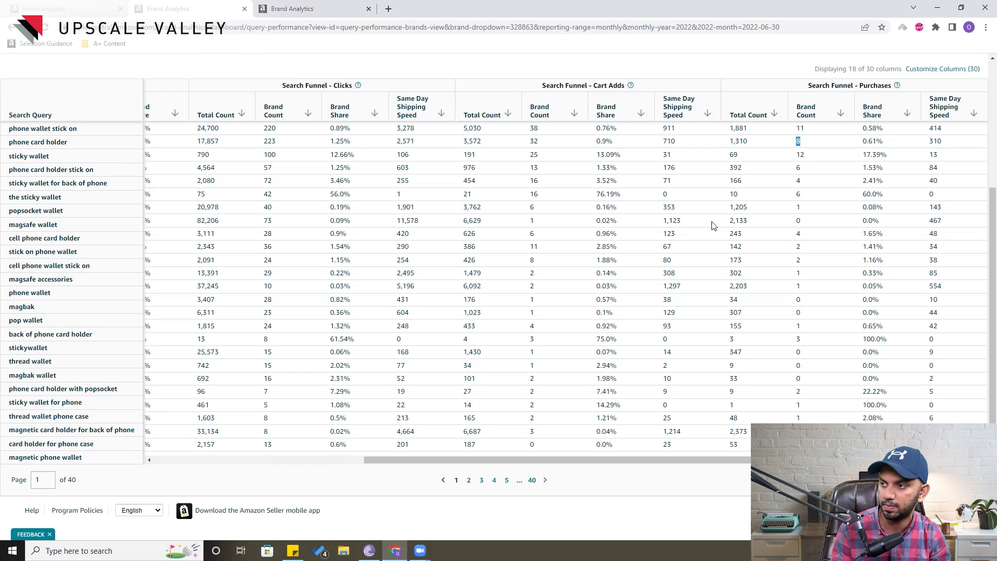
click(293, 550)
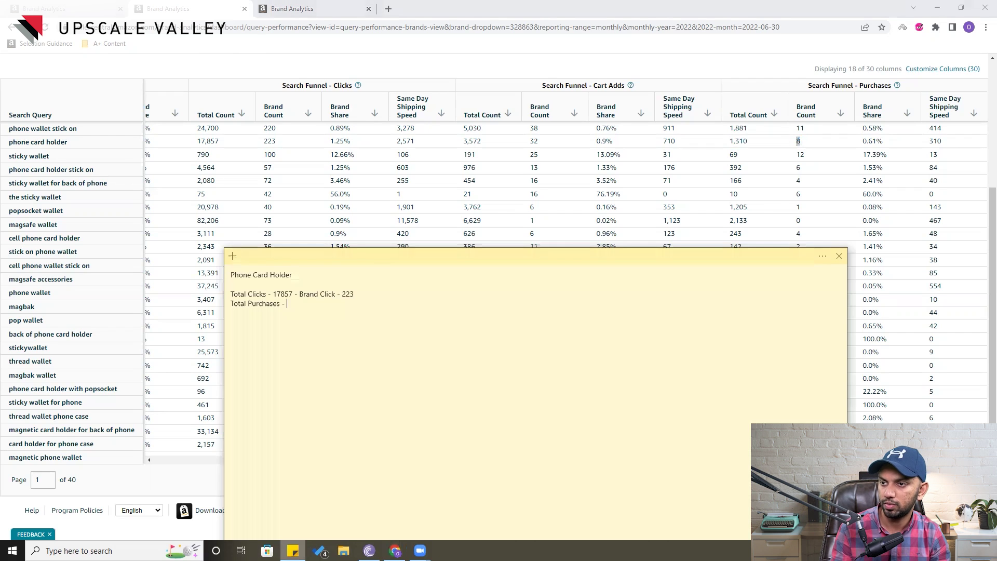
text(1310 )
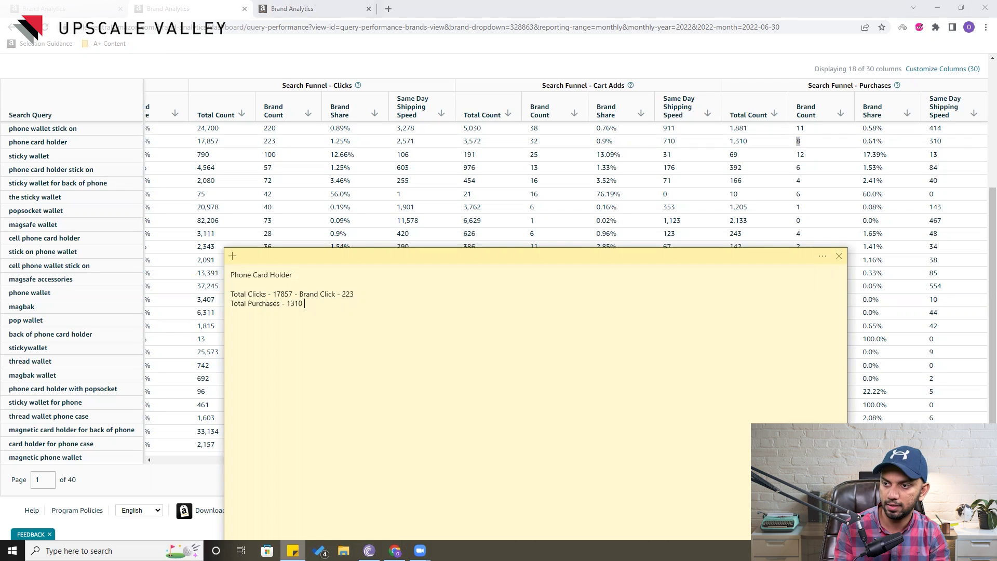
text(- brand )
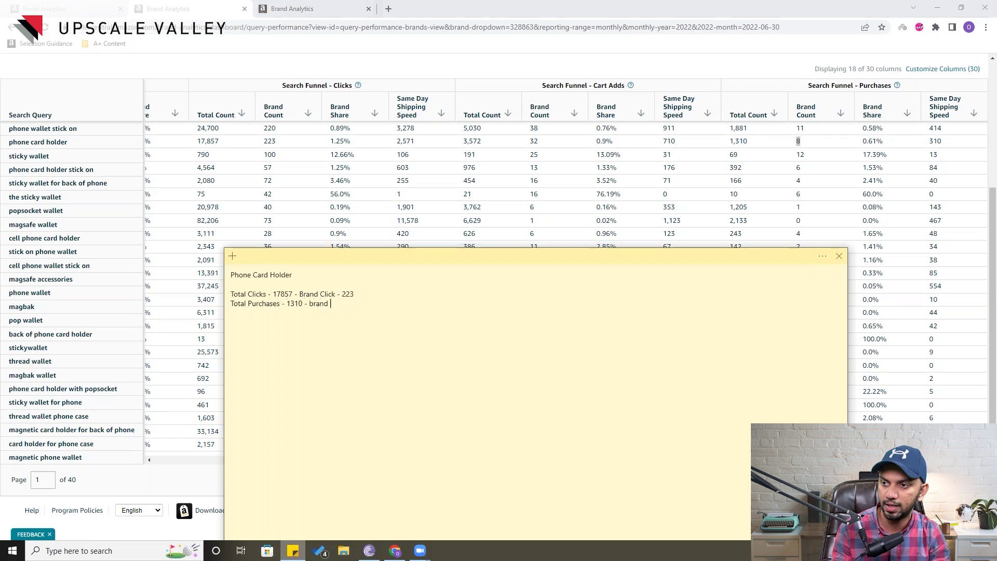
text(Purchase)
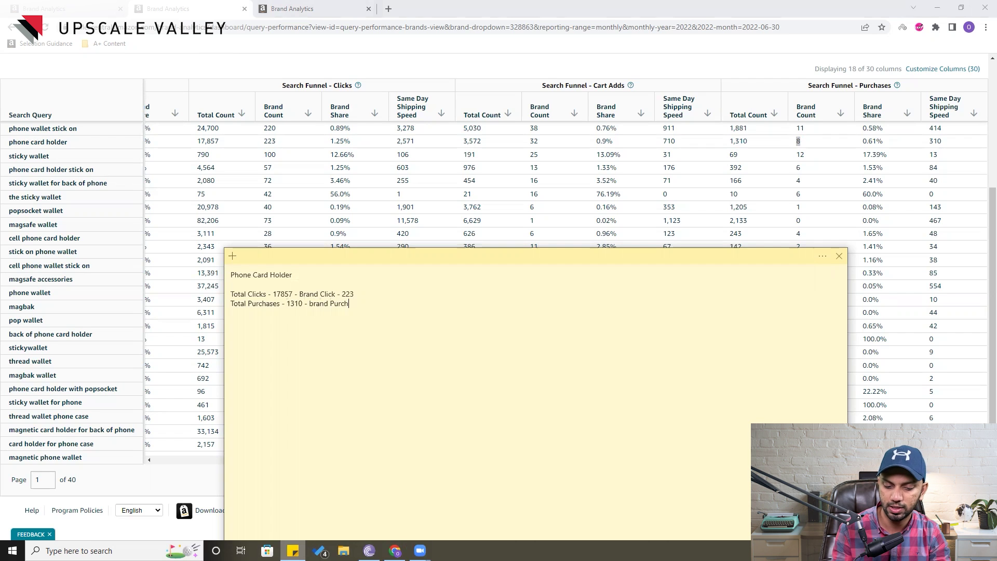
text( - 8)
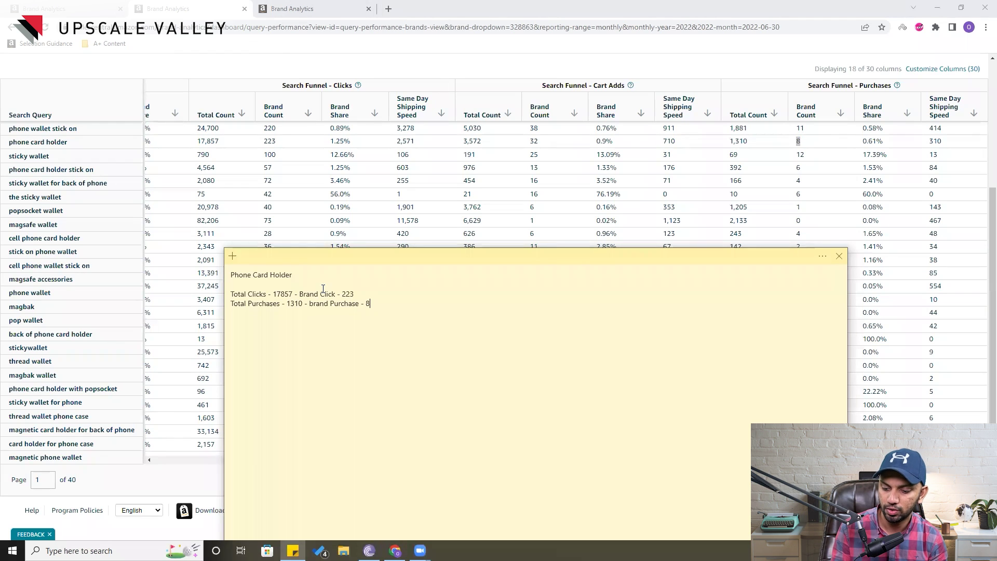
- Below the purchase figures in the note, write the brand's conversion rate formula as "CVR = 8/223"
text(C)
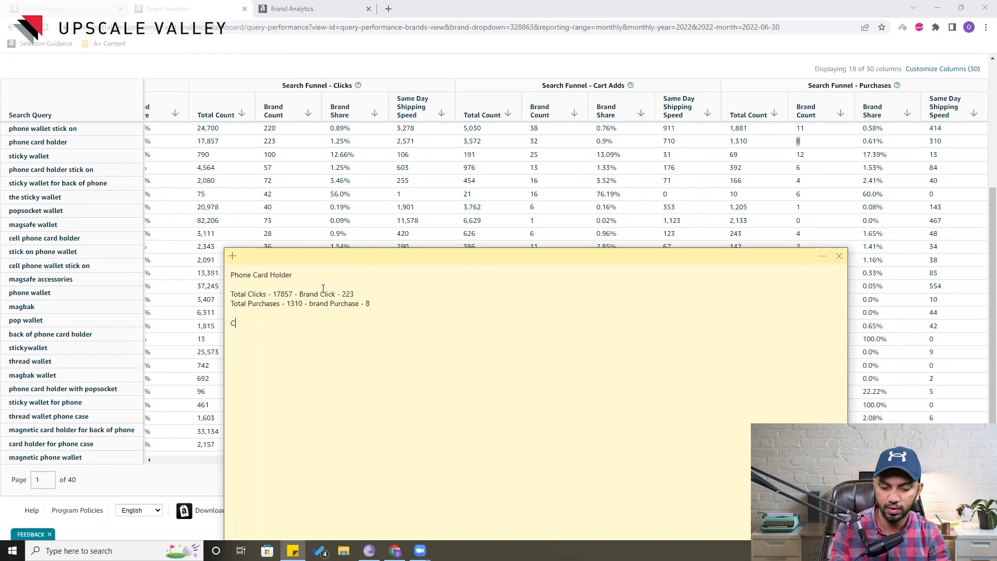
text(VR = )
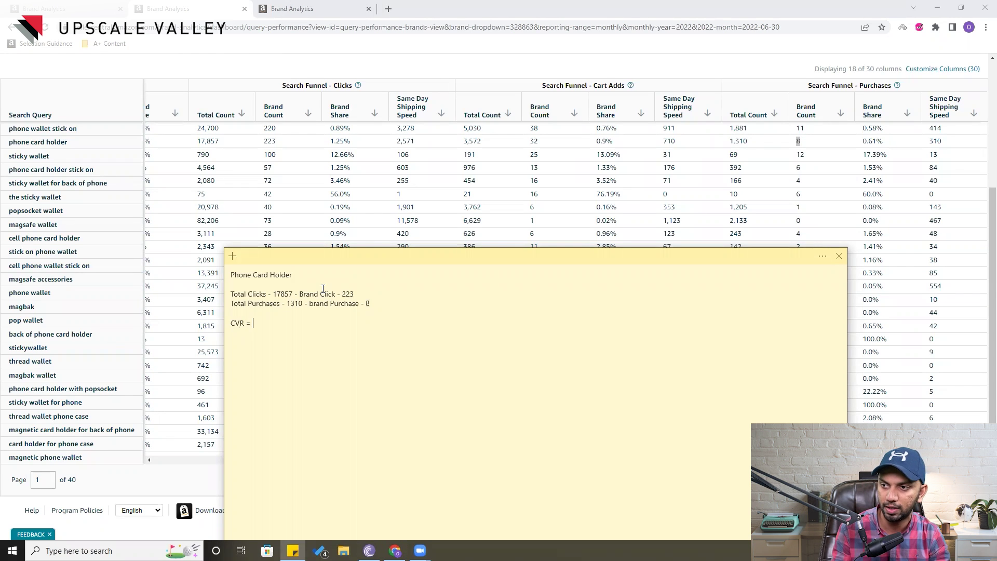
text(8/2)
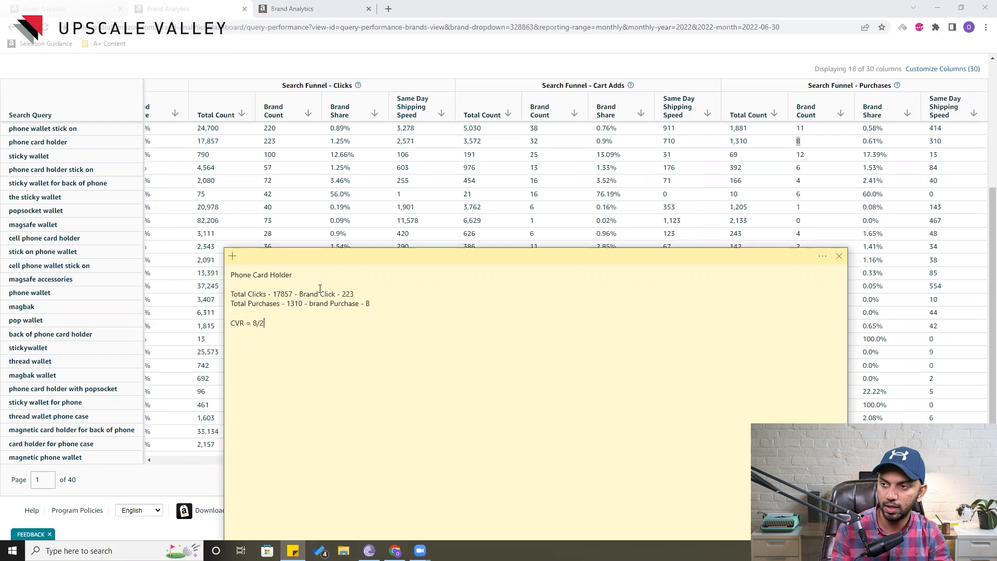
text(23)
key(Return)
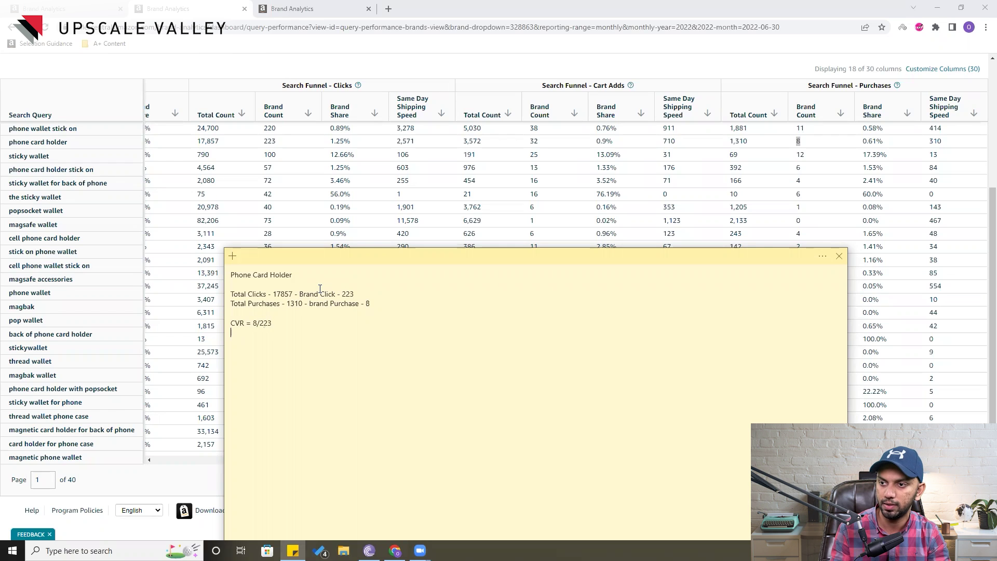
- Calculate 8/223 in a new browser tab and return to the search query performance report
click(388, 8)
text(8/223)
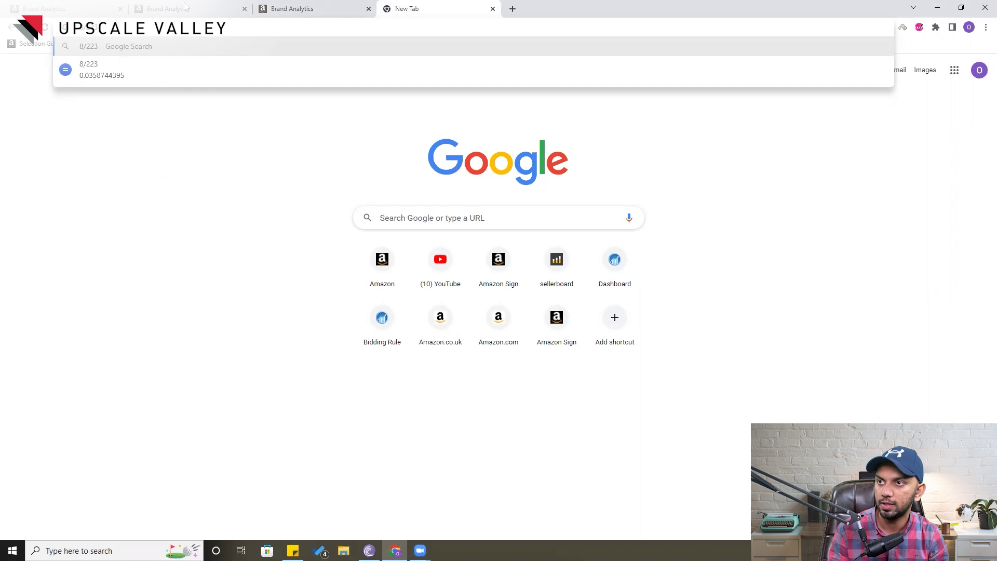
click(279, 4)
click(198, 6)
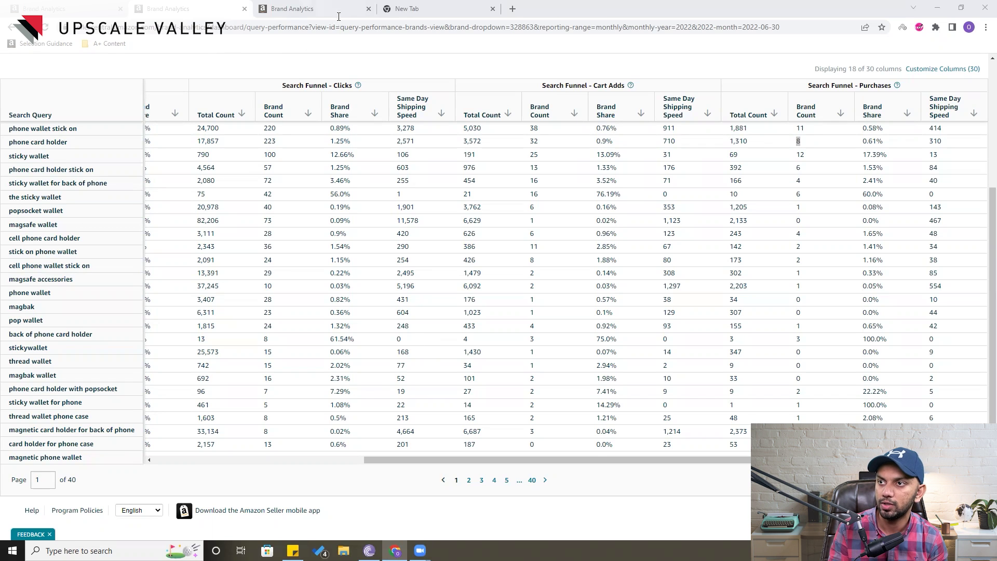
- Examine the top product's click share and conversion share for "phone card holder" in the Amazon Search Terms report, and bring the note back up
click(66, 14)
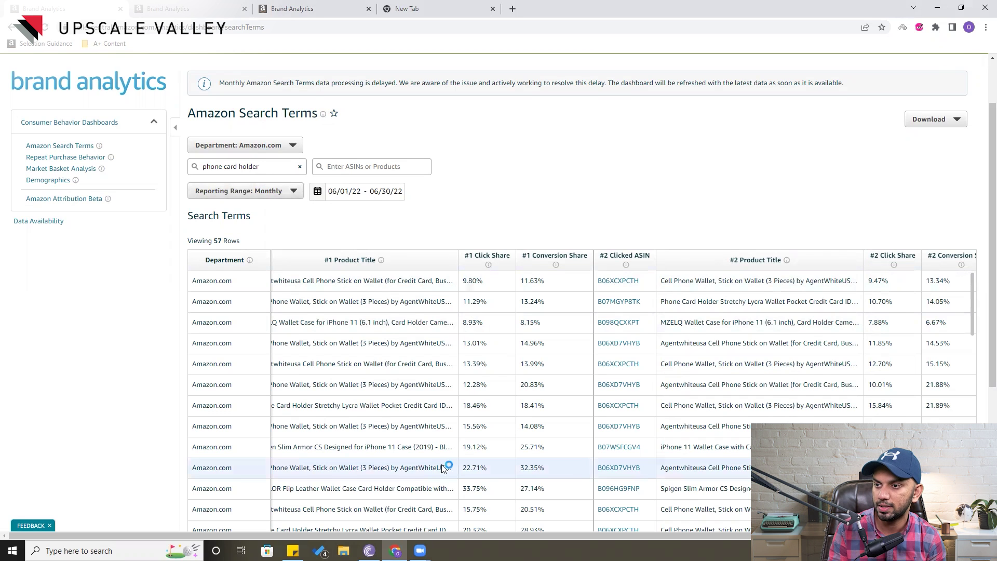
scroll(444, 467, left, 6)
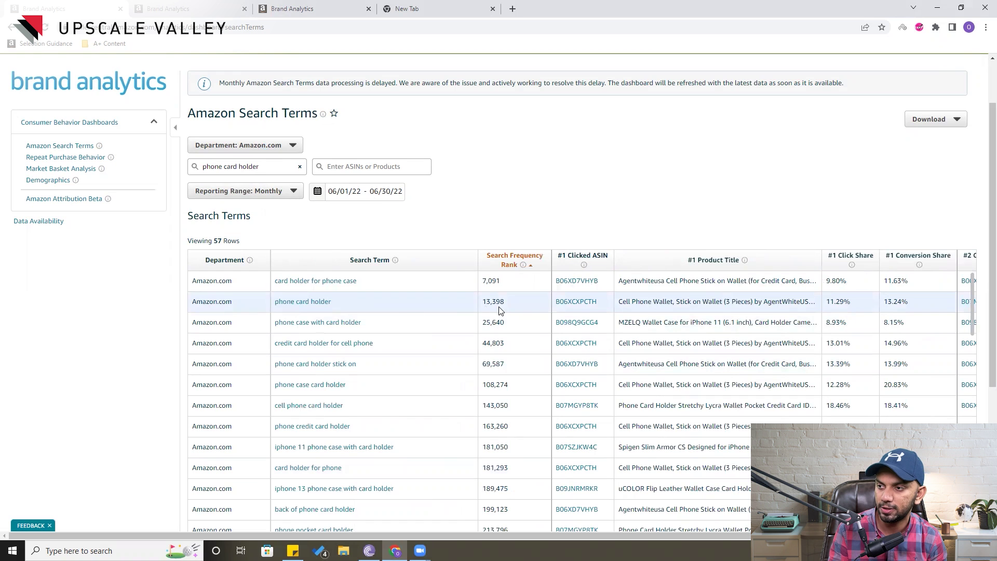
scroll(604, 346, right, 4)
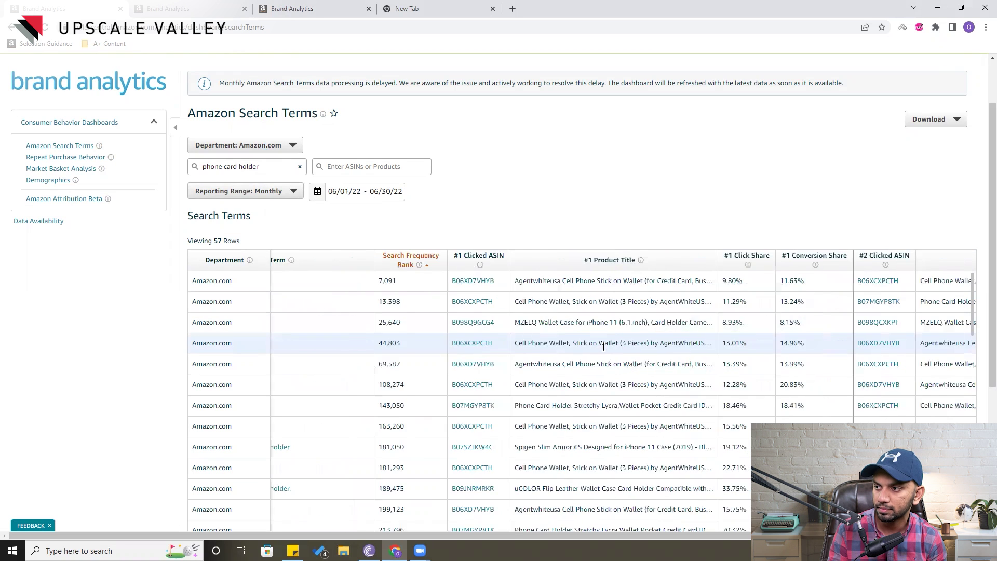
mouse_move(644, 267)
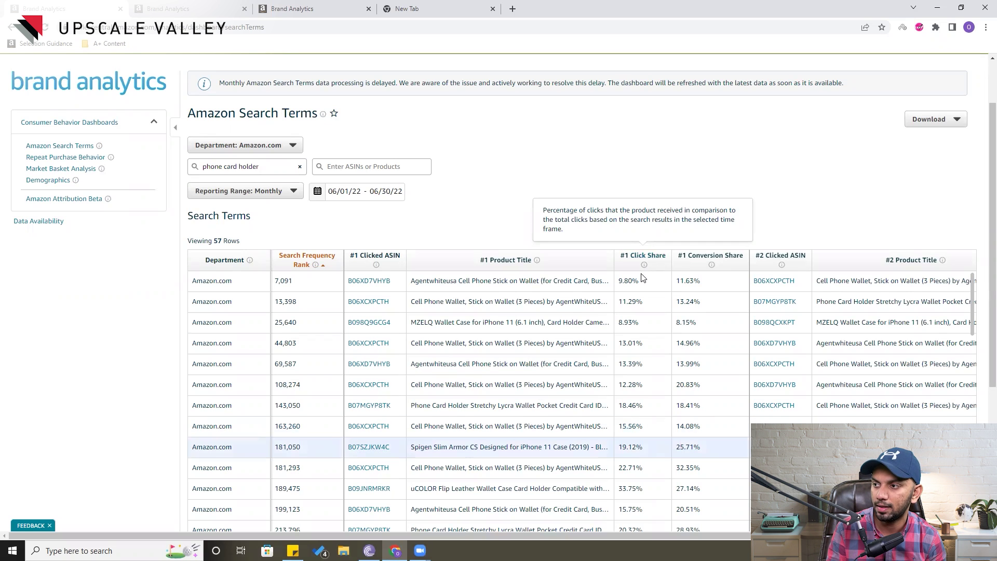
mouse_move(712, 267)
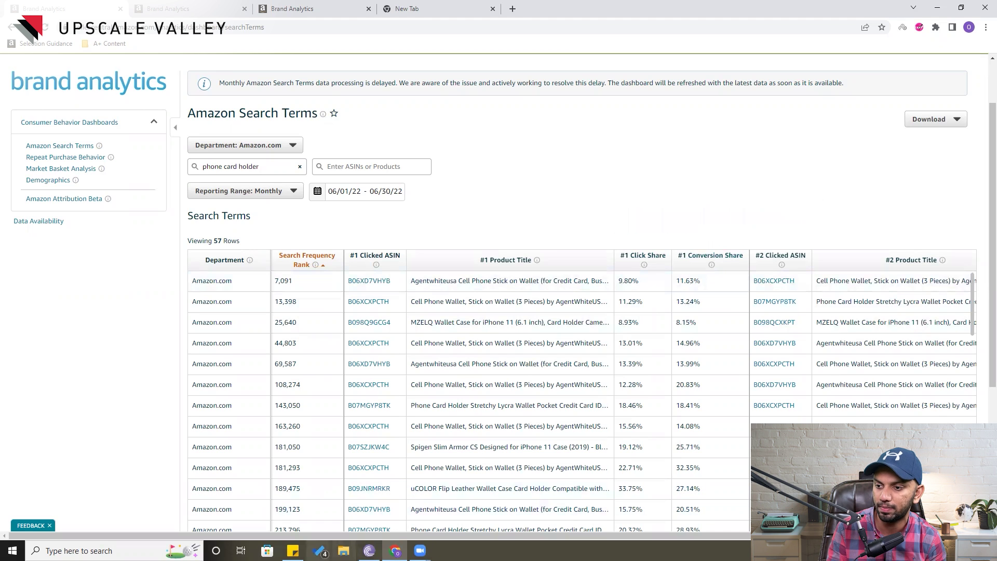
click(293, 550)
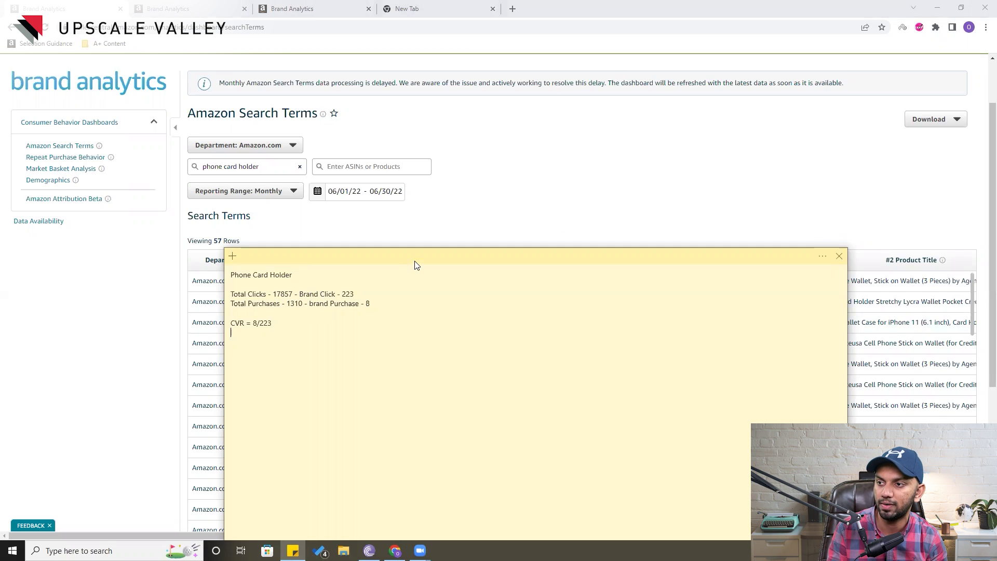
- Below the CVR formula in the note, write the top product's click calculation as "17857 * 9.80% =", using its click share
drag(415, 265, 408, 268)
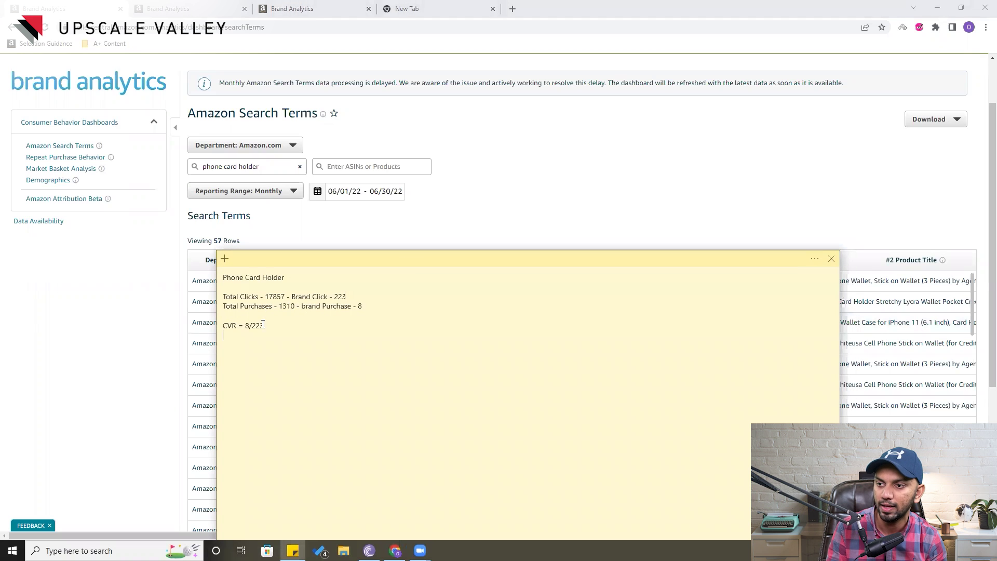
text(1)
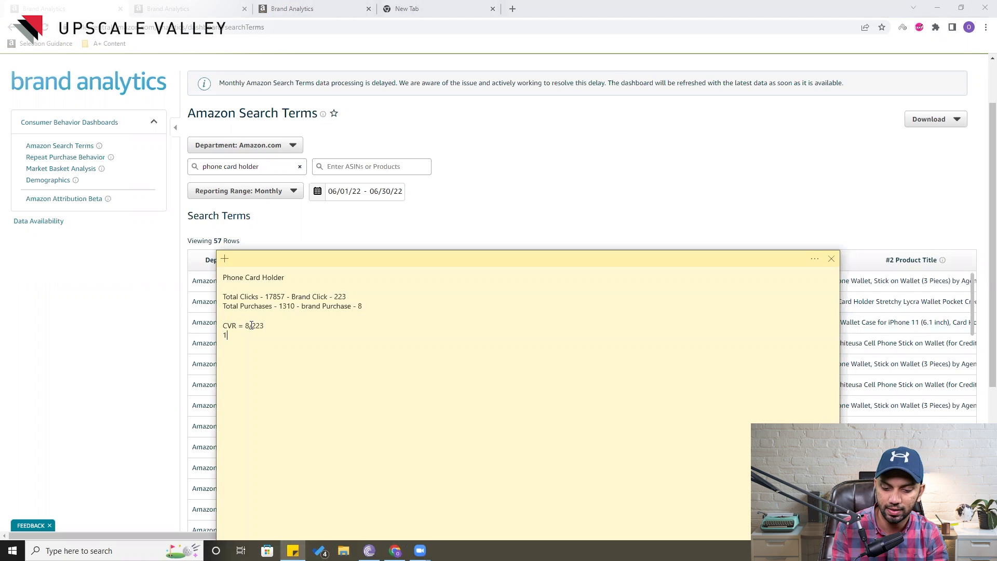
text(7857 *)
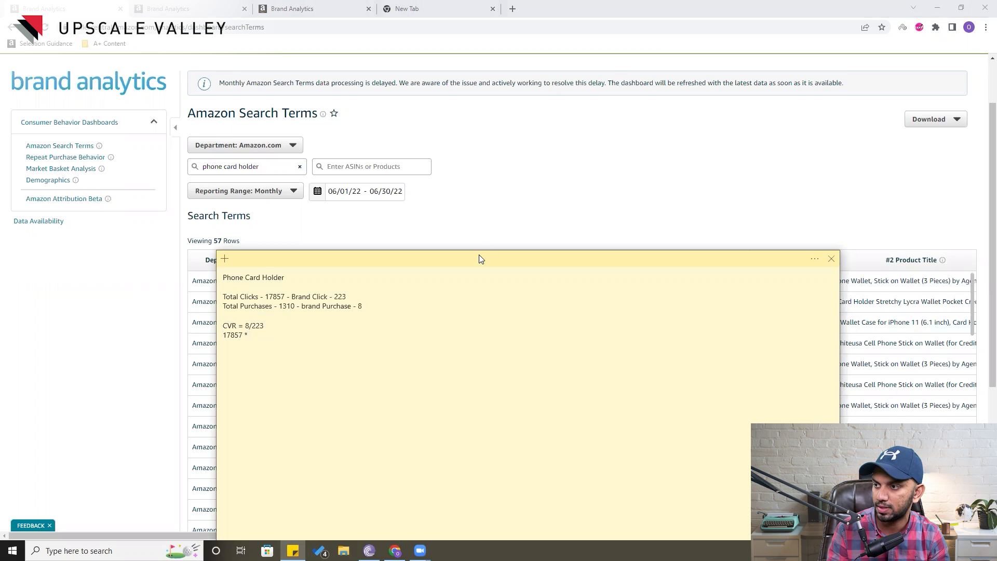
drag(478, 254, 476, 272)
text(* 9.)
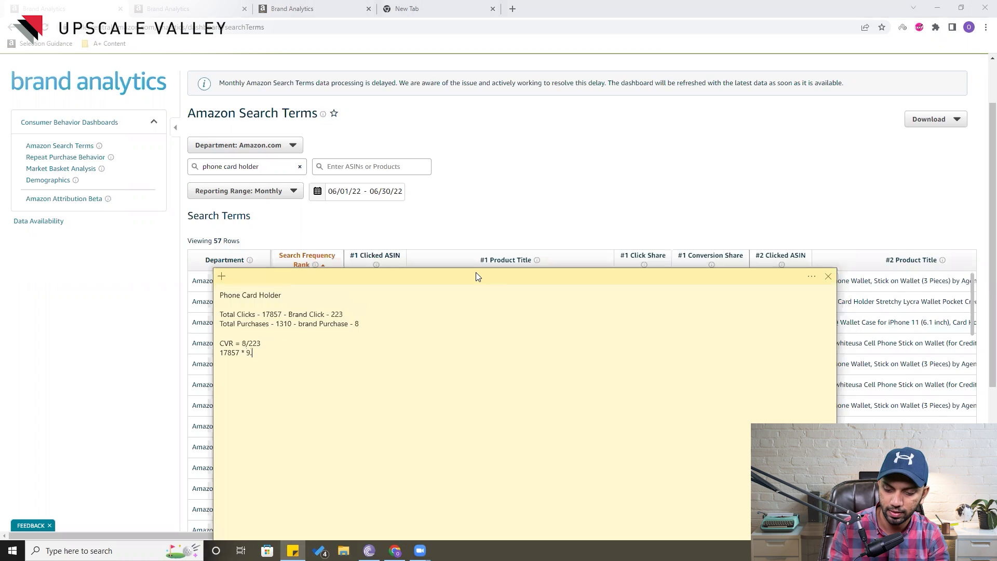
text(80% )
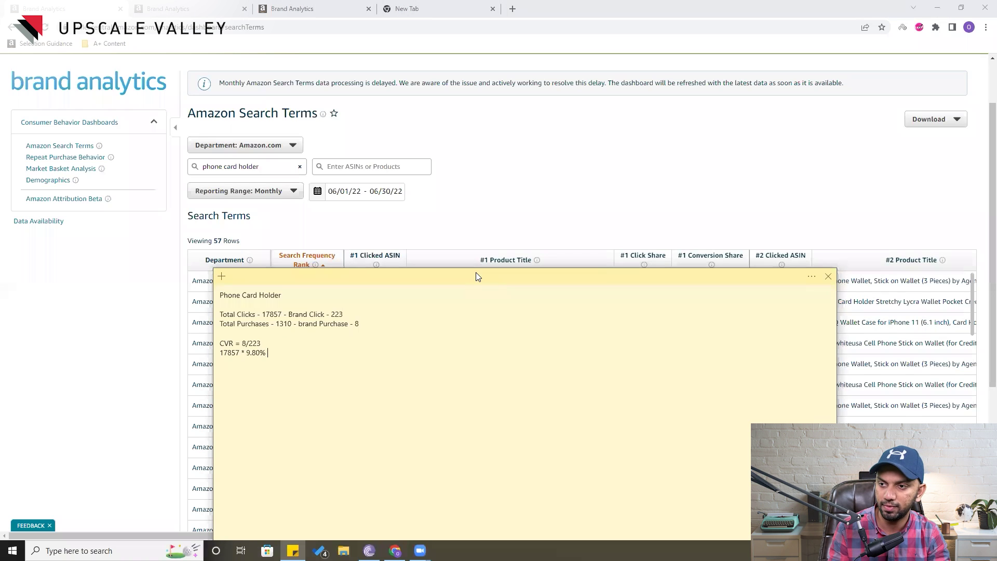
text(=)
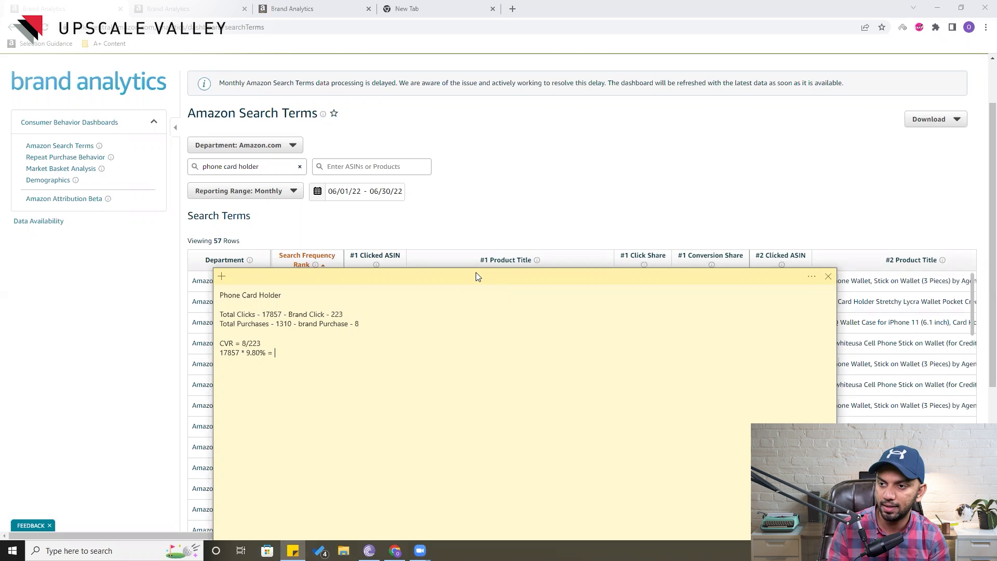
- Add the top product's purchase calculation "1310 * 11.63% =" on the next line of the note, using its conversion share
text(1310 *)
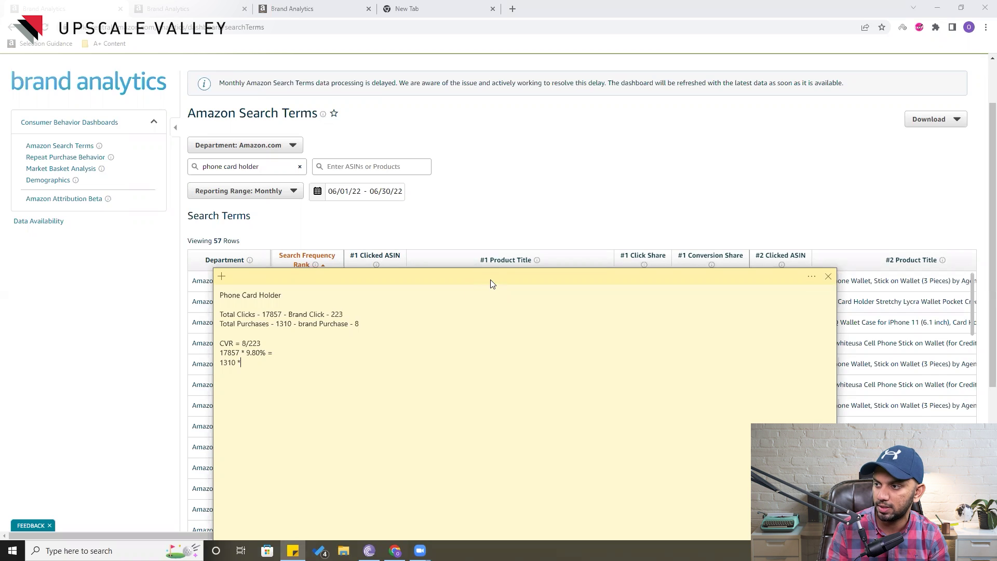
drag(490, 280, 491, 303)
text(* 11)
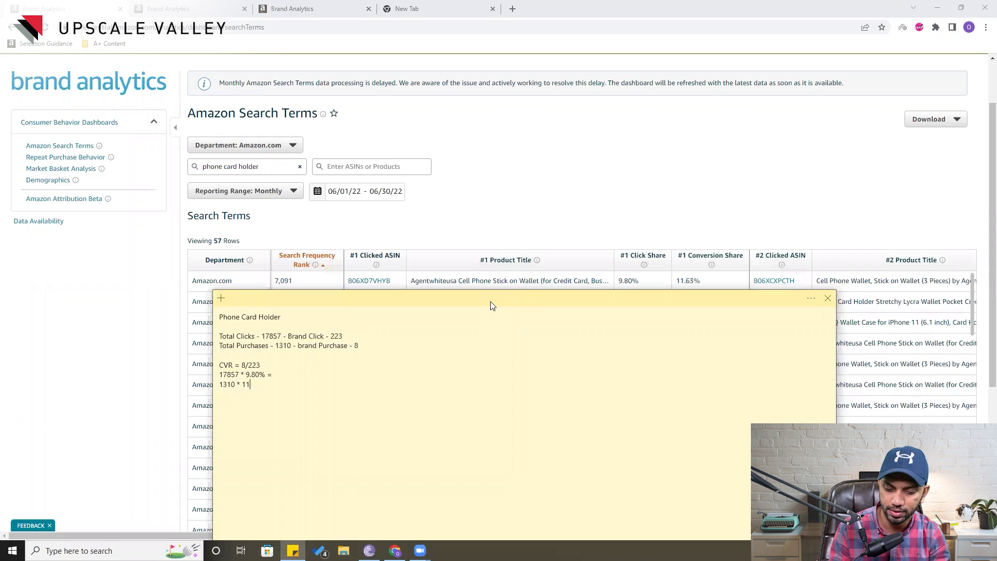
text(.63% =)
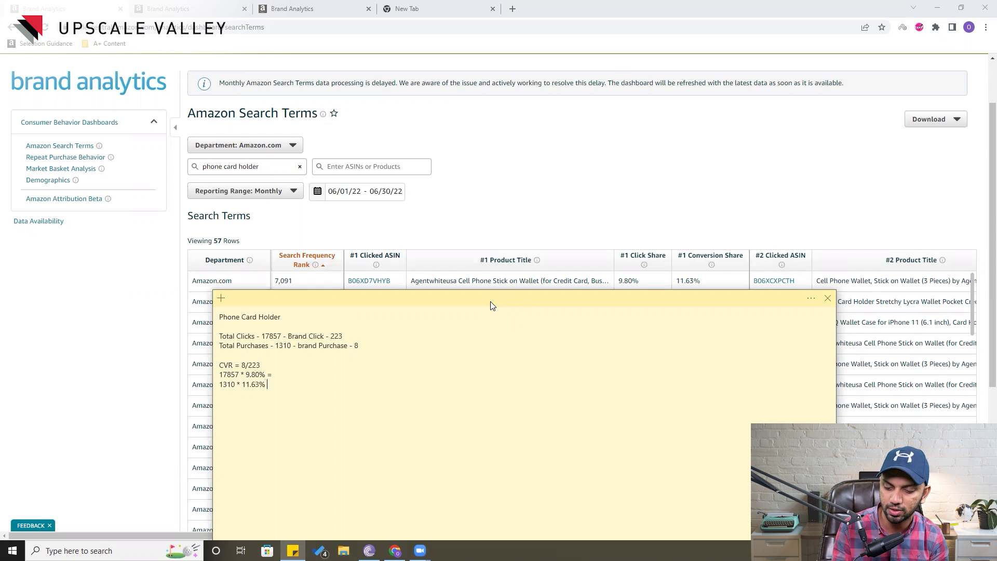
click(287, 373)
click(288, 386)
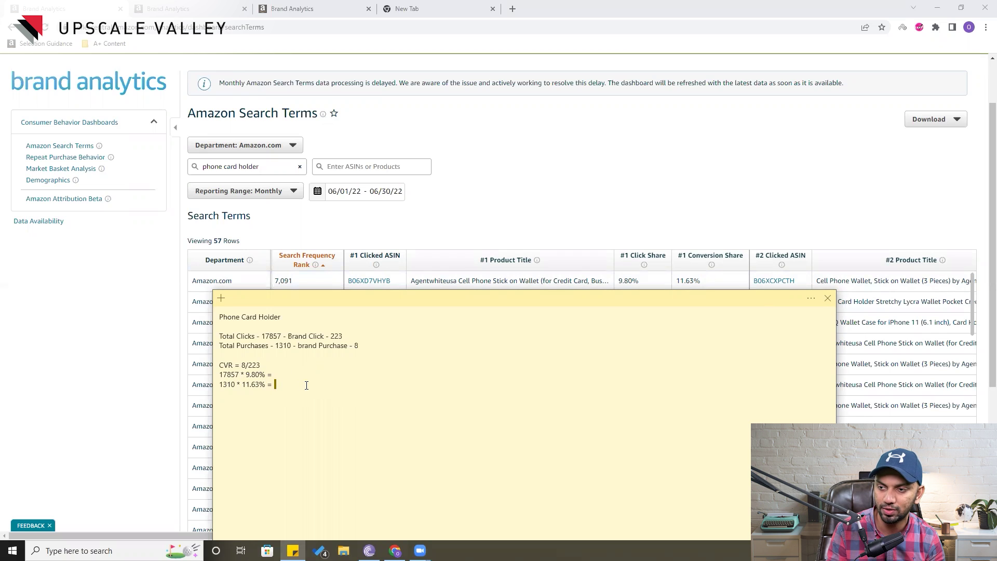
click(272, 374)
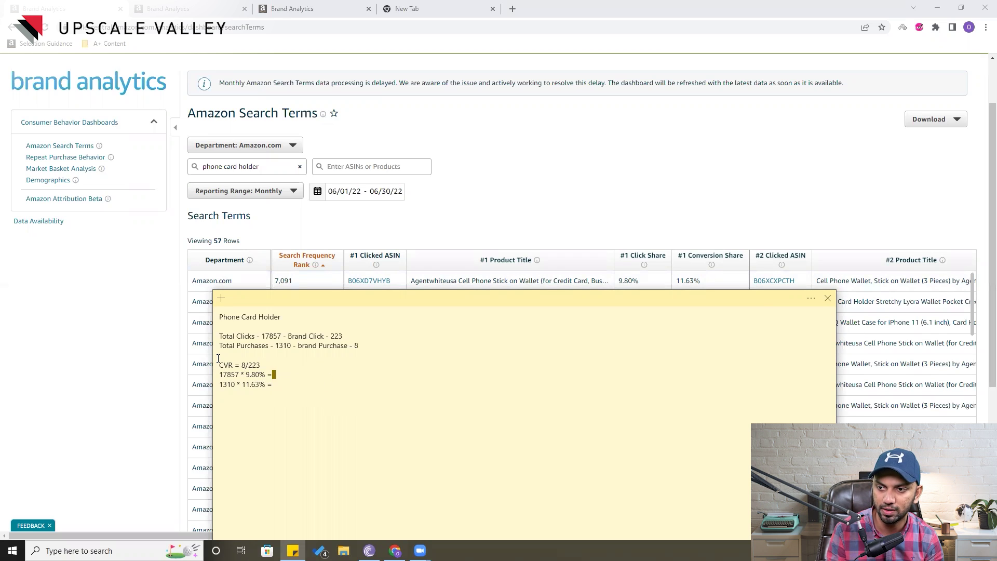
drag(218, 362, 271, 382)
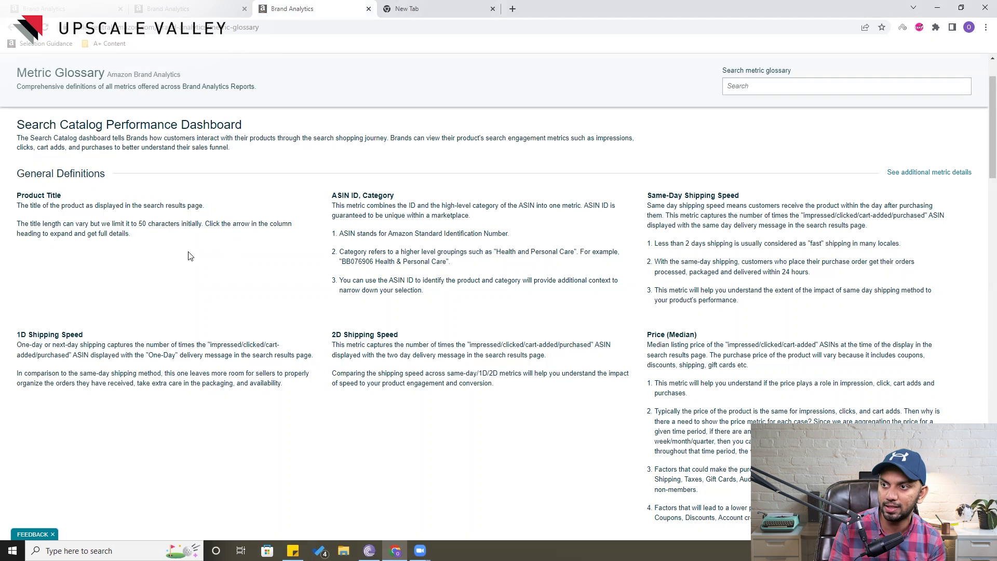
- Examine the Impressions definition in the Metric Glossary, highlighting "Editorial recommendations" and "It includes both organic and sponsored products"
scroll(189, 311, down, 3)
scroll(190, 327, down, 2)
scroll(189, 326, down, 1)
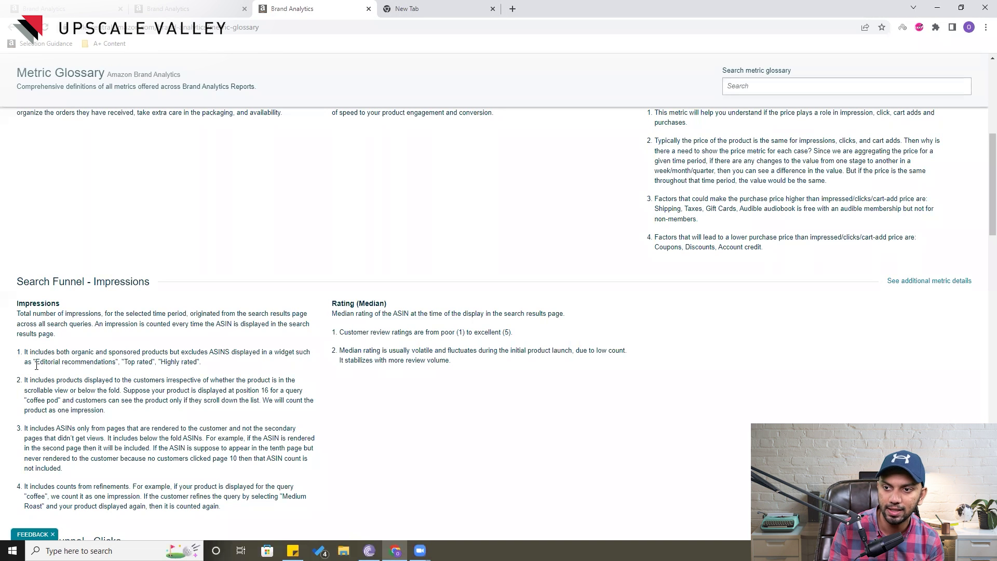
drag(35, 363, 112, 363)
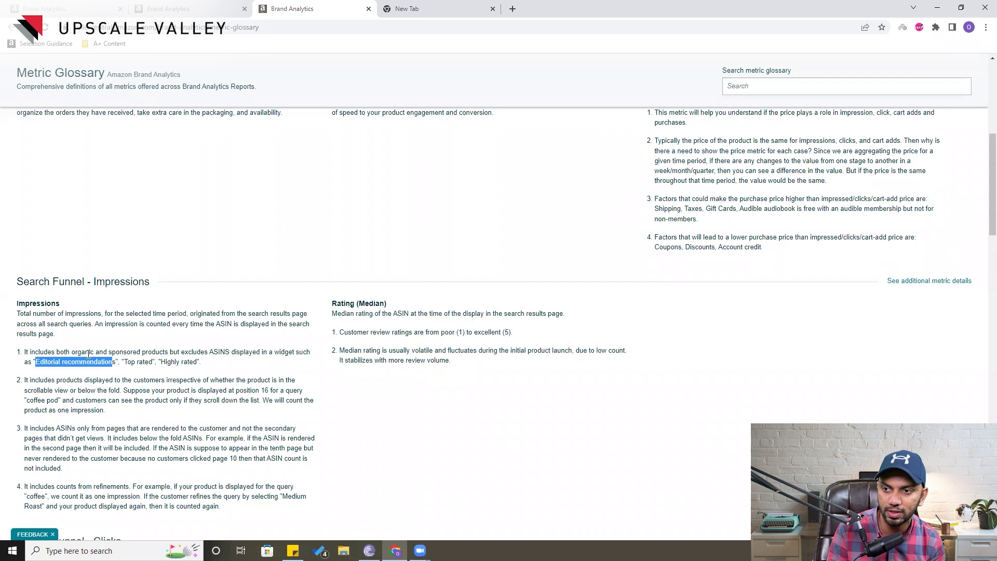
drag(25, 352, 137, 355)
mouse_move(169, 354)
mouse_down()
mouse_move(204, 353)
mouse_move(169, 354)
mouse_up()
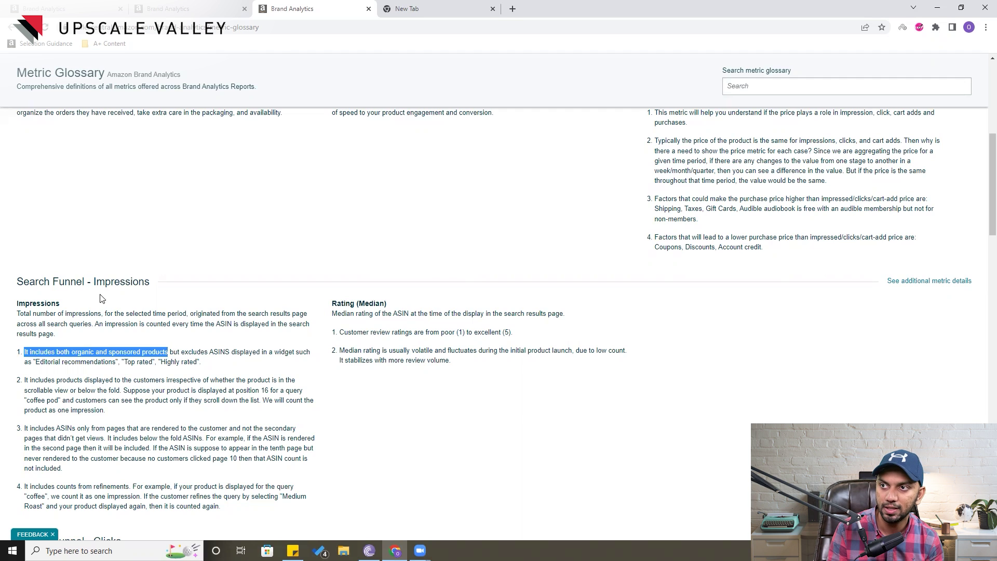